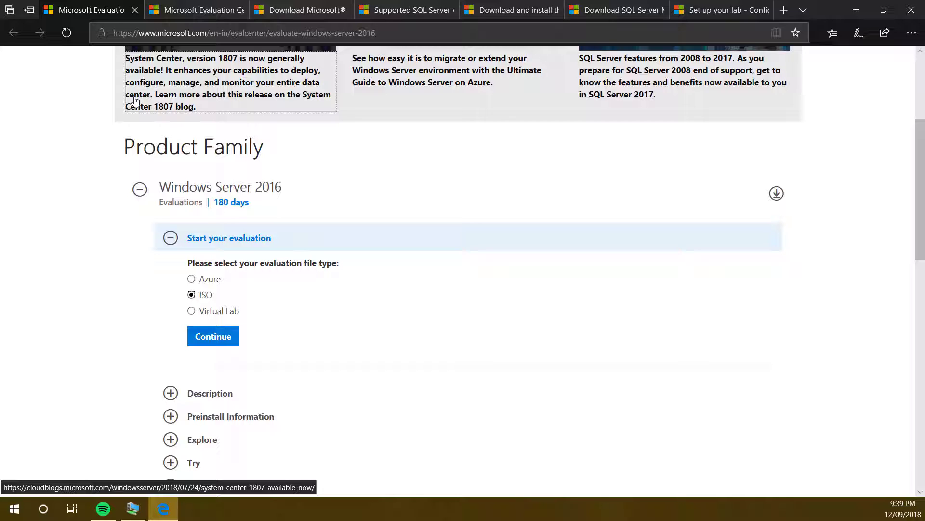
{"action": "scroll", "coordinate": [31, 173], "scroll_direction": "up", "scroll_amount": 4}
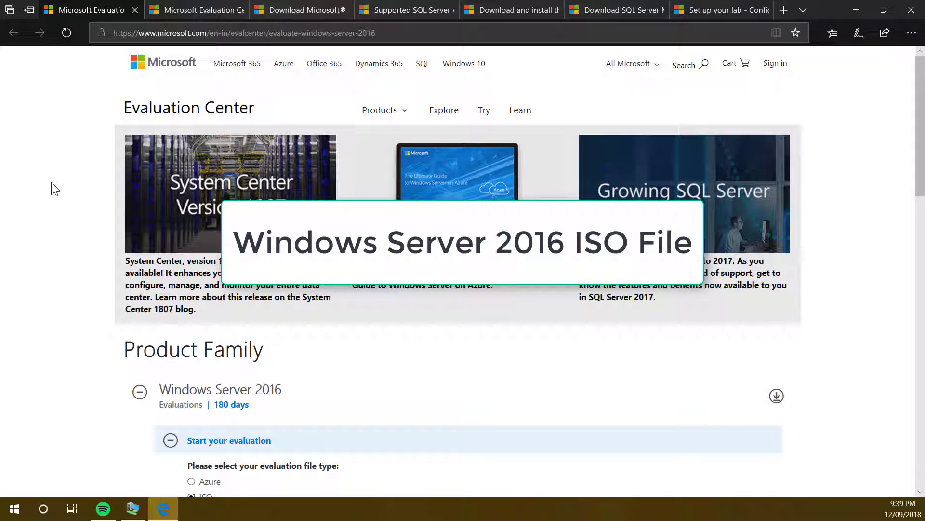
{"action": "scroll", "coordinate": [139, 188], "scroll_direction": "down", "scroll_amount": 5}
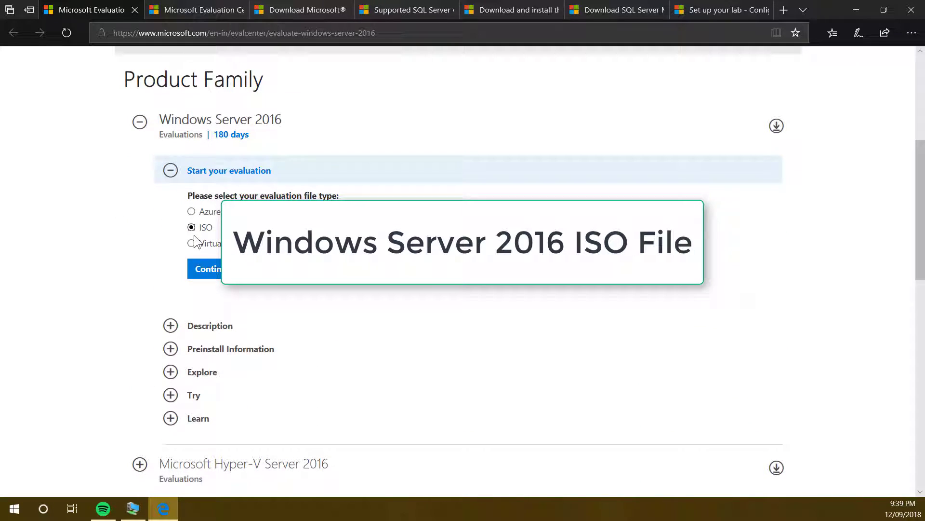
{"action": "scroll", "coordinate": [195, 241], "scroll_direction": "up", "scroll_amount": 1}
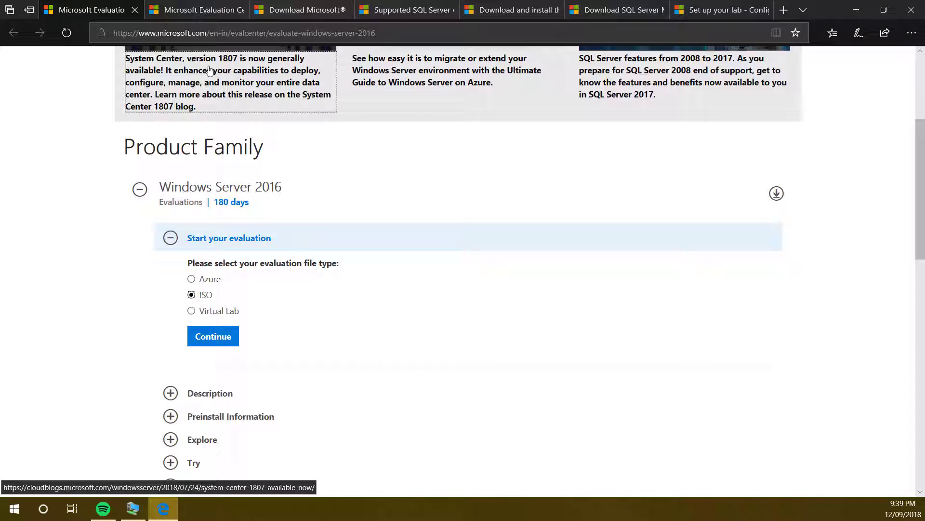
Go to the SCCM 1802 evaluation form and autofill first name and work email from saved contact details
{"action": "left_click", "coordinate": [196, 12]}
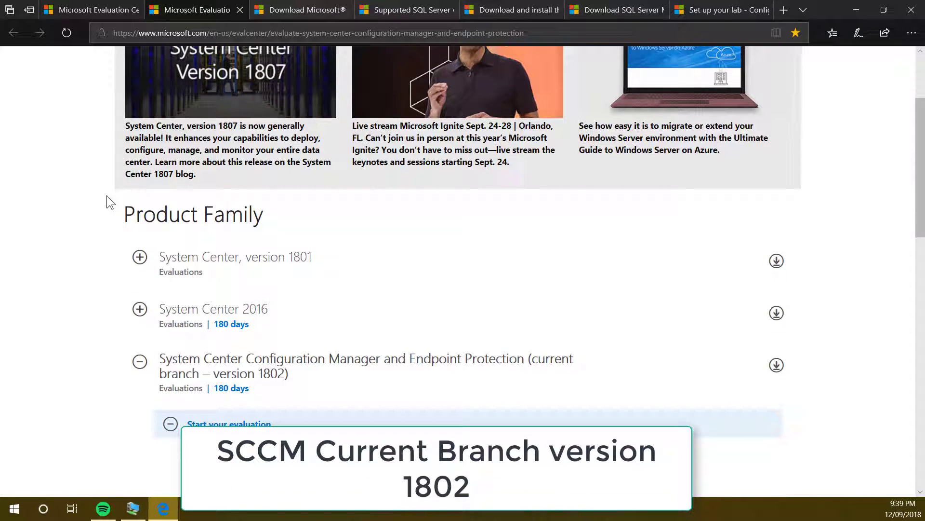
{"action": "scroll", "coordinate": [106, 196], "scroll_direction": "down", "scroll_amount": 4}
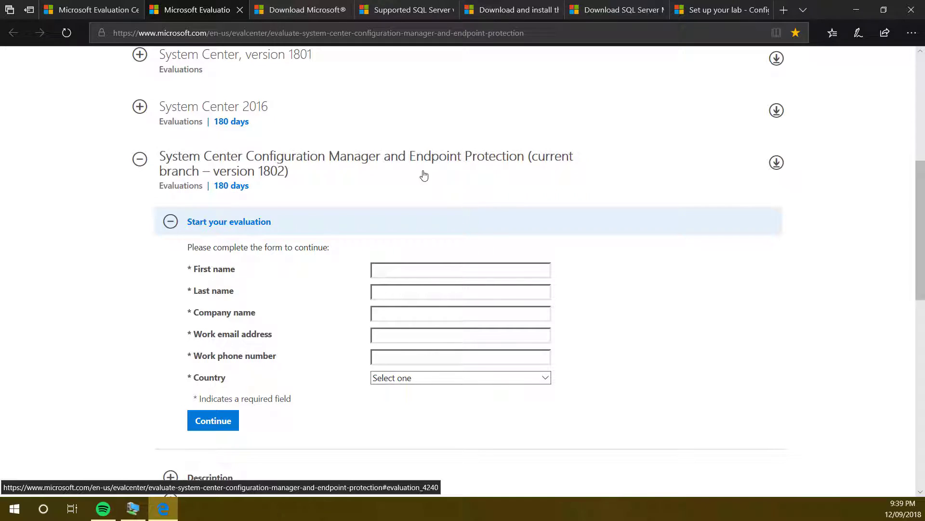
{"action": "left_click", "coordinate": [383, 267]}
{"action": "left_click", "coordinate": [386, 284]}
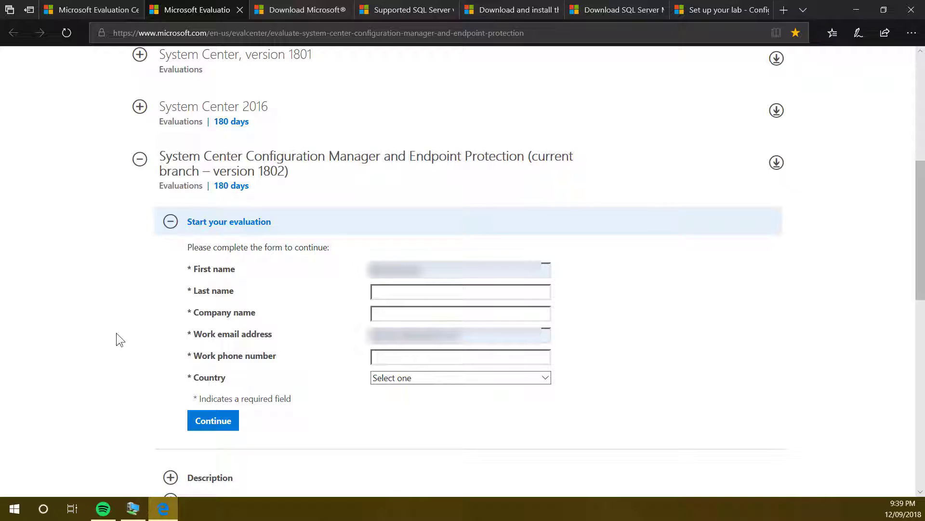
Open the supported SQL Server versions article for Configuration Manager
{"action": "left_click", "coordinate": [305, 12]}
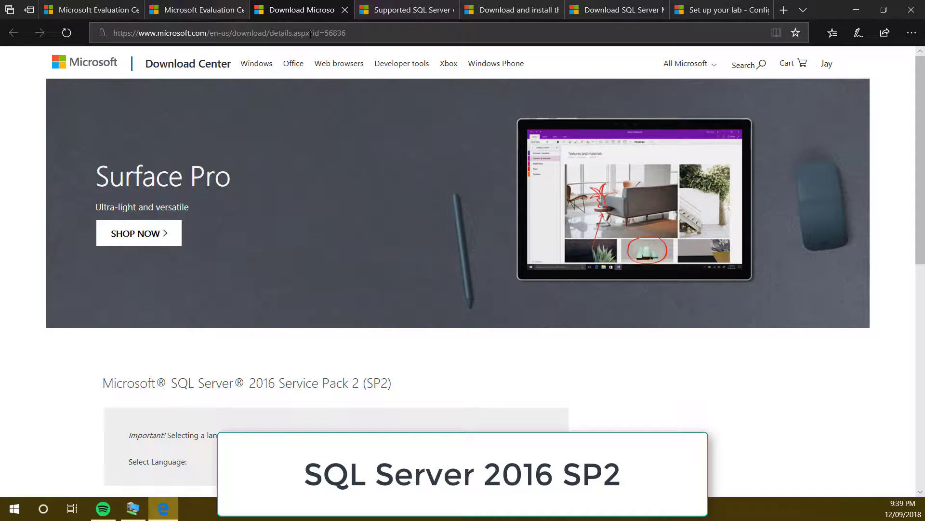
{"action": "scroll", "coordinate": [259, 177], "scroll_direction": "down", "scroll_amount": 4}
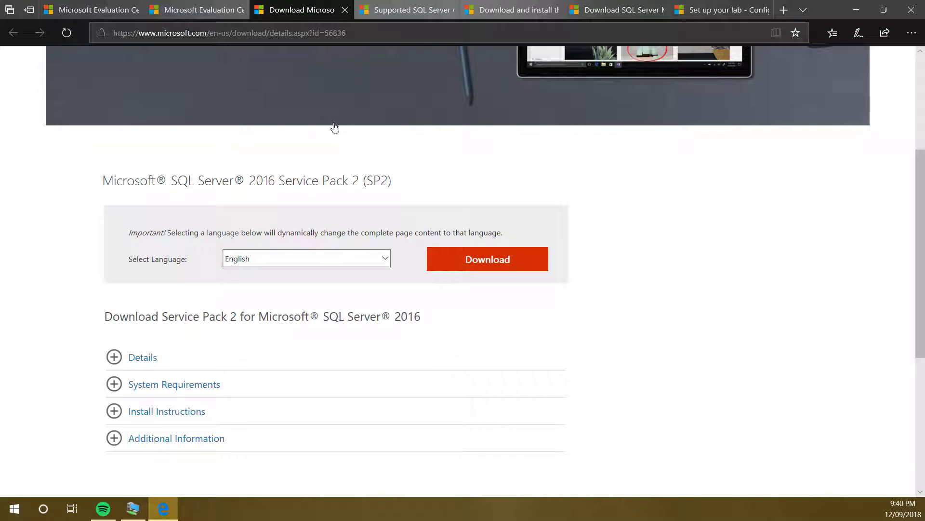
{"action": "left_click", "coordinate": [407, 10]}
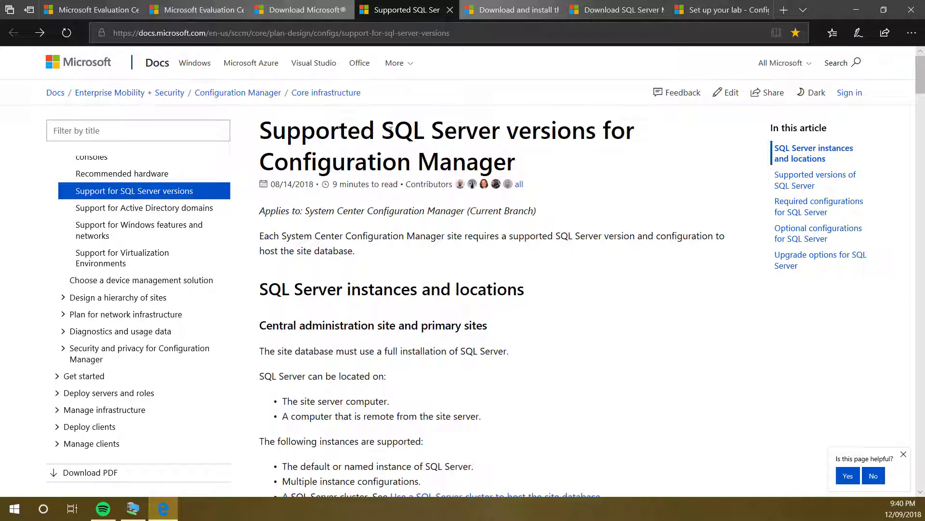
{"action": "scroll", "coordinate": [342, 147], "scroll_direction": "down", "scroll_amount": 10}
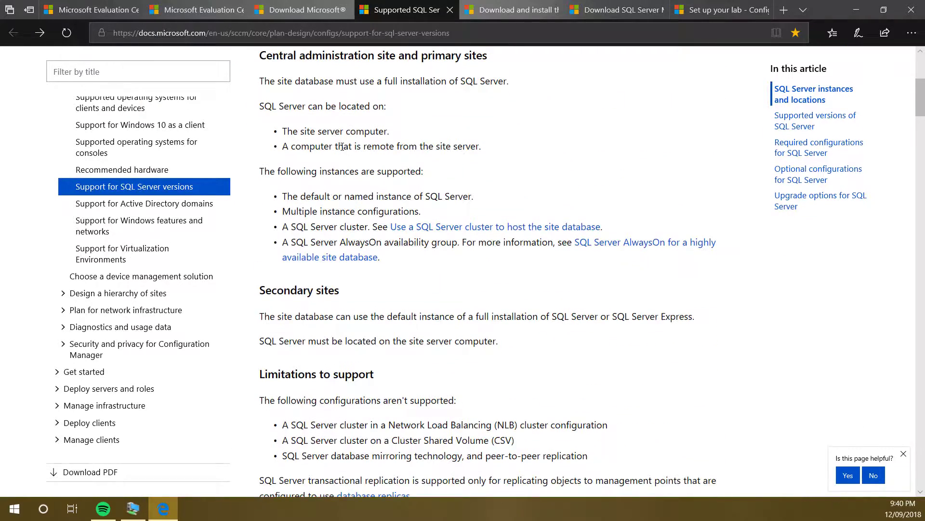
{"action": "scroll", "coordinate": [341, 146], "scroll_direction": "down", "scroll_amount": 12}
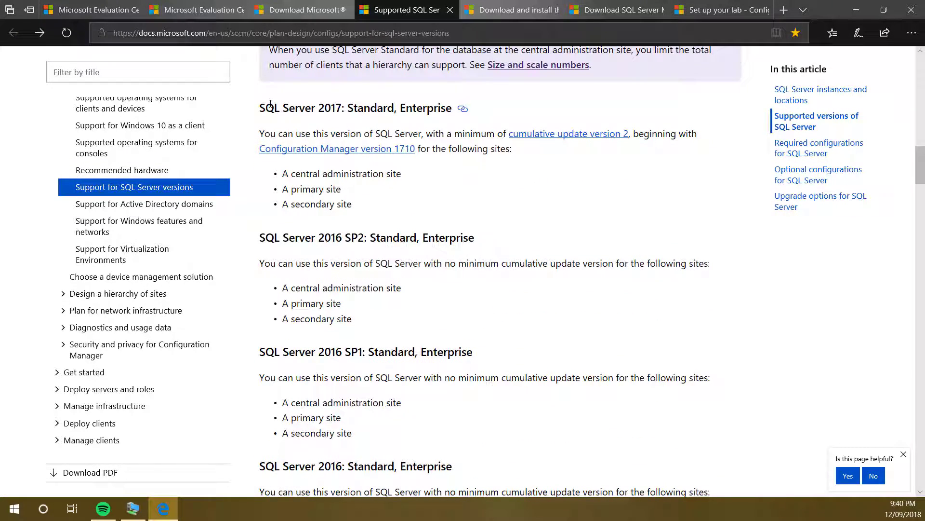
Highlight the SQL Server 2017 and 2016 SP2 headings to confirm SP2 support, then bring up the Windows ADK article
{"action": "left_click_drag", "start_coordinate": [263, 106], "coordinate": [345, 112]}
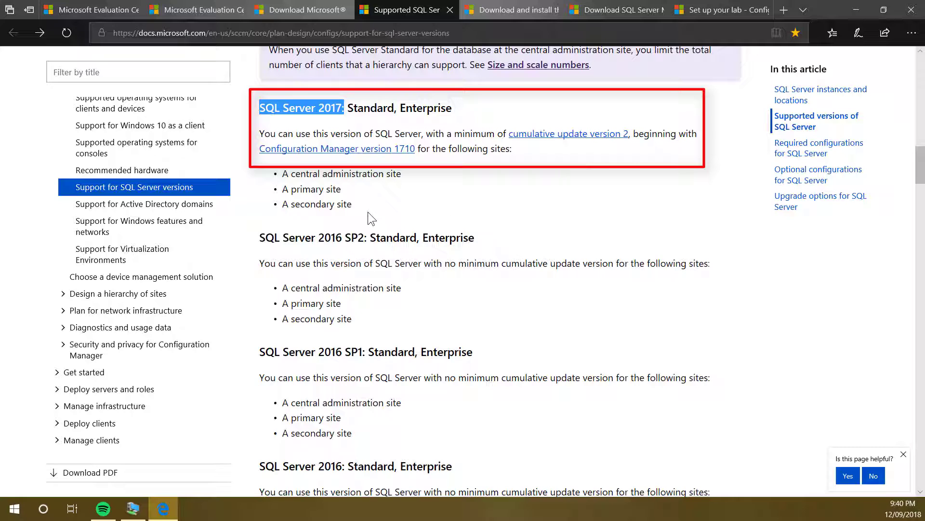
{"action": "scroll", "coordinate": [368, 212], "scroll_direction": "down", "scroll_amount": 1}
{"action": "left_click_drag", "start_coordinate": [266, 170], "coordinate": [366, 172]}
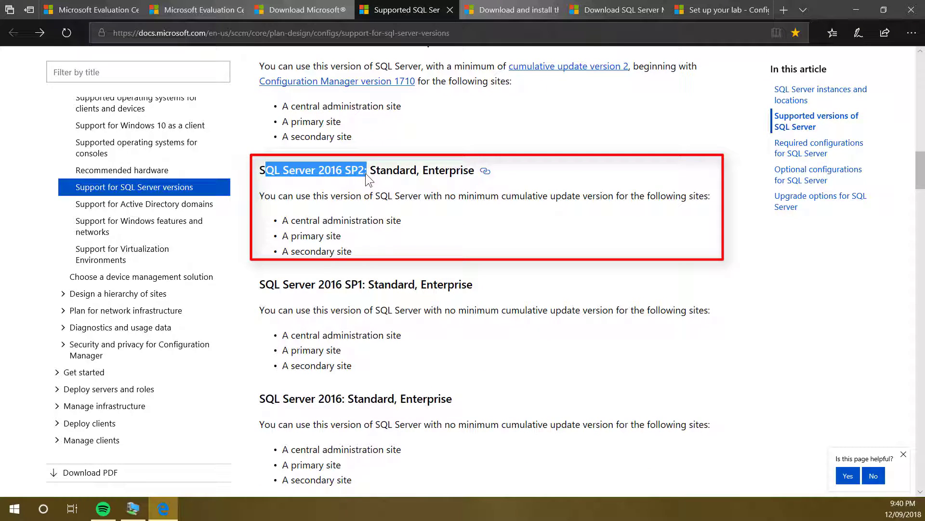
{"action": "double_click", "coordinate": [452, 166]}
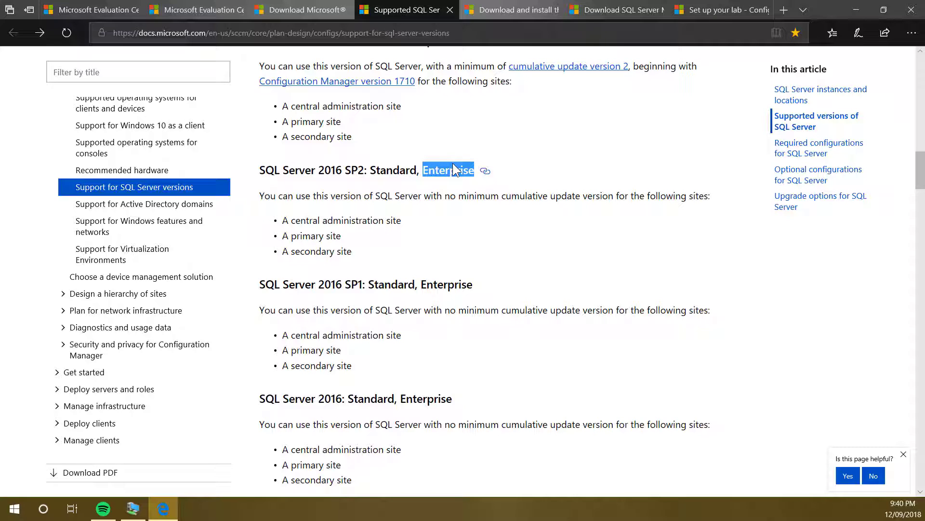
{"action": "scroll", "coordinate": [445, 193], "scroll_direction": "up", "scroll_amount": 3}
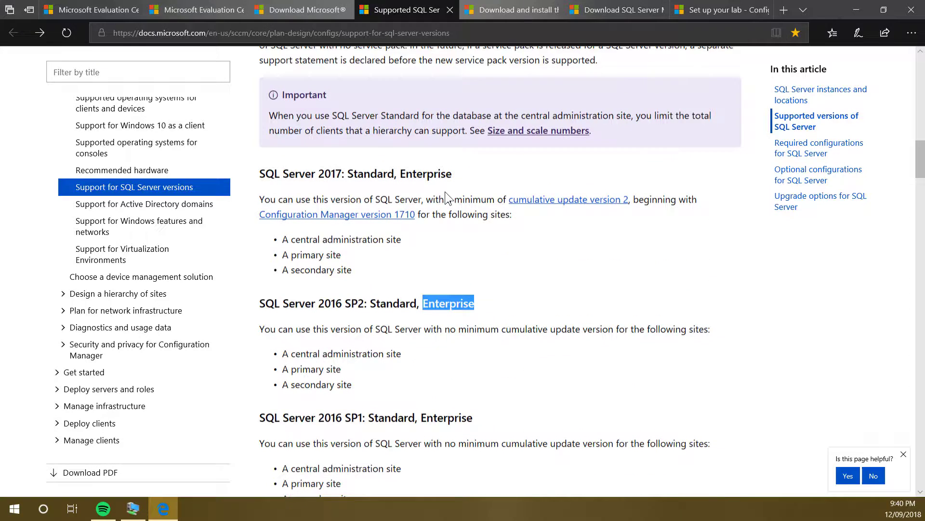
{"action": "scroll", "coordinate": [445, 192], "scroll_direction": "down", "scroll_amount": 1}
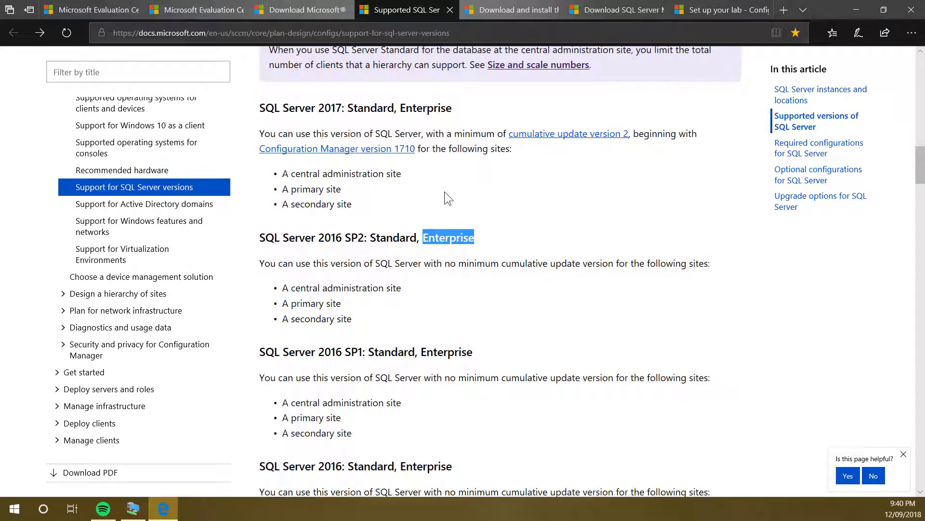
{"action": "left_click", "coordinate": [504, 12]}
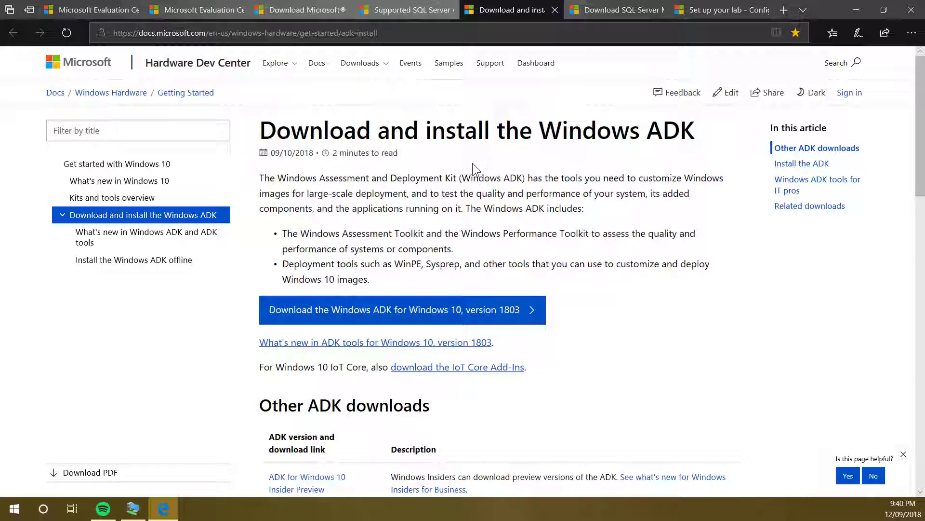
Download adksetup.exe for the Windows ADK for Windows 10, version 1803
{"action": "scroll", "coordinate": [482, 169], "scroll_direction": "down", "scroll_amount": 2}
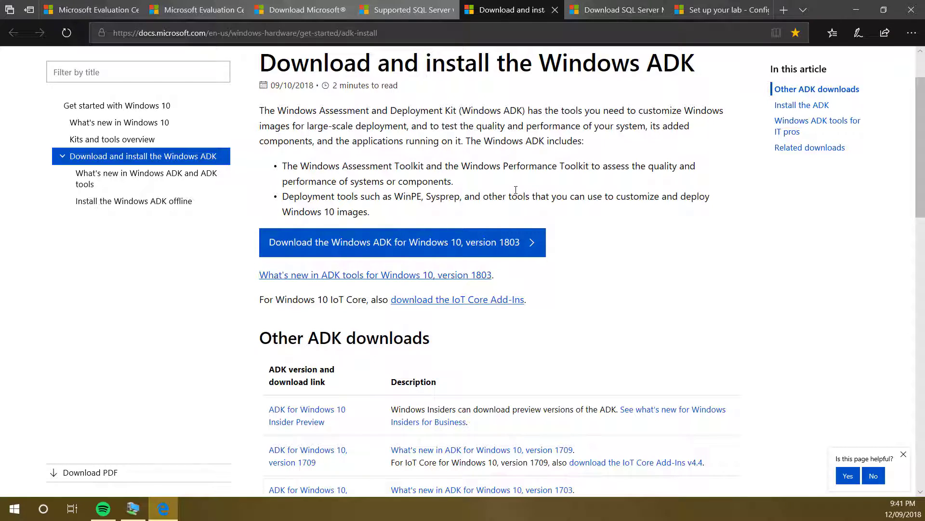
{"action": "left_click", "coordinate": [324, 242]}
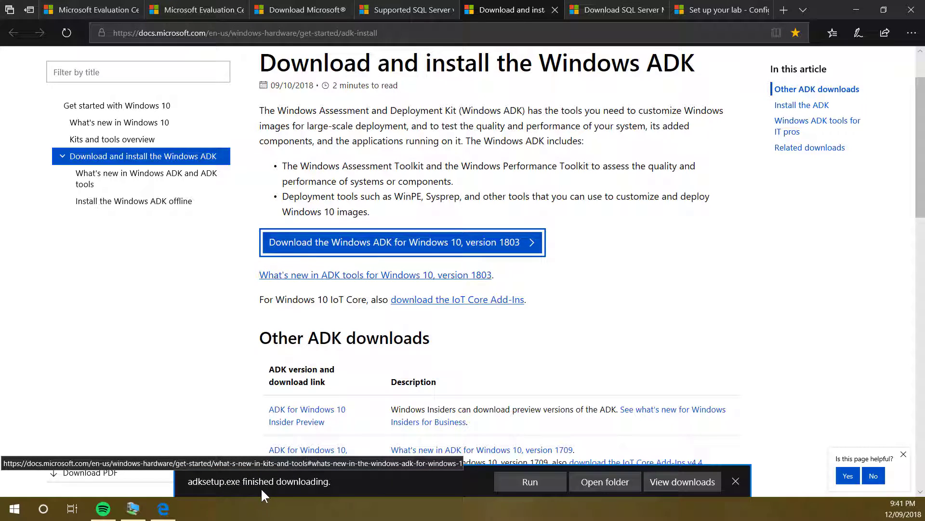
Run adksetup.exe, choose to download ADK features for another computer, and select the download path
{"action": "left_click", "coordinate": [557, 481]}
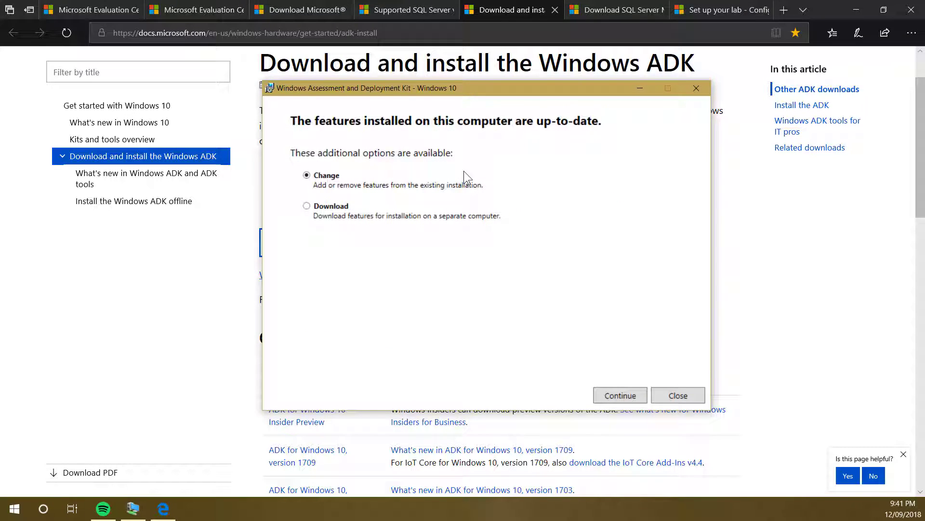
{"action": "left_click", "coordinate": [308, 206]}
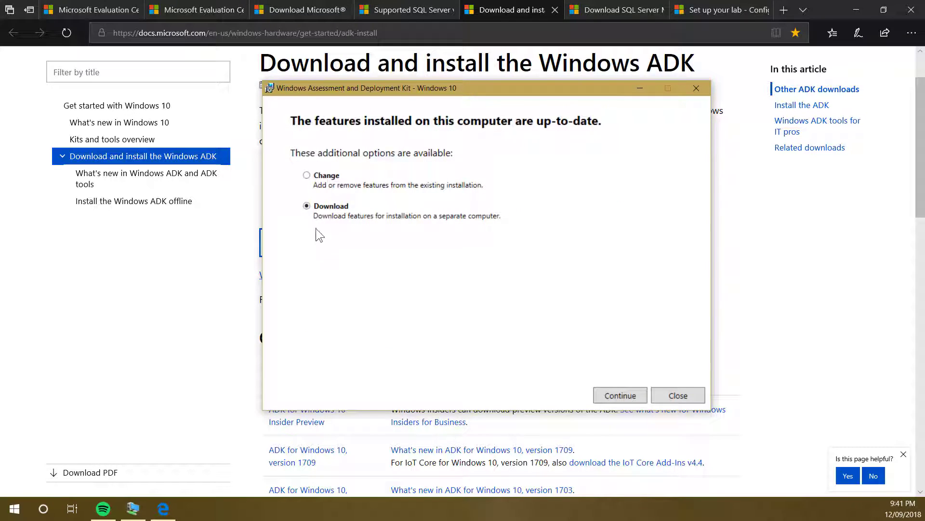
{"action": "left_click", "coordinate": [630, 395]}
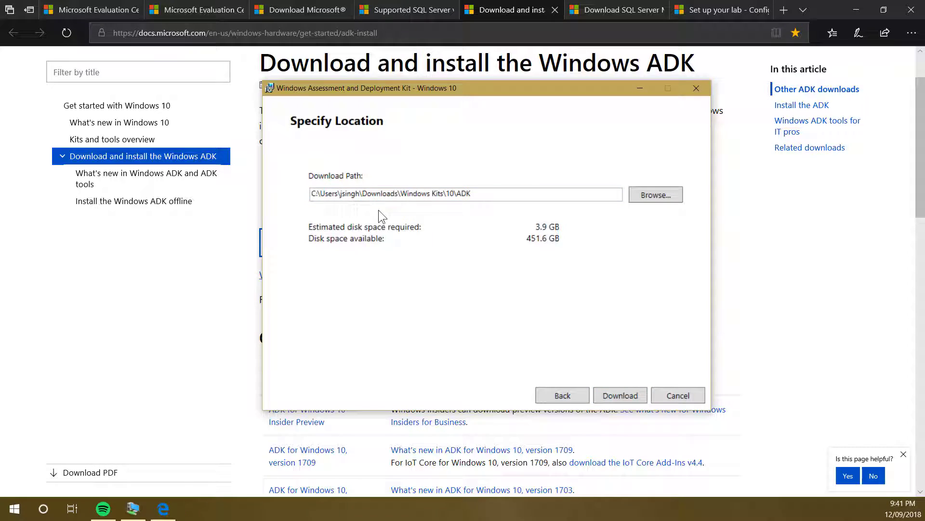
{"action": "left_click", "coordinate": [452, 194]}
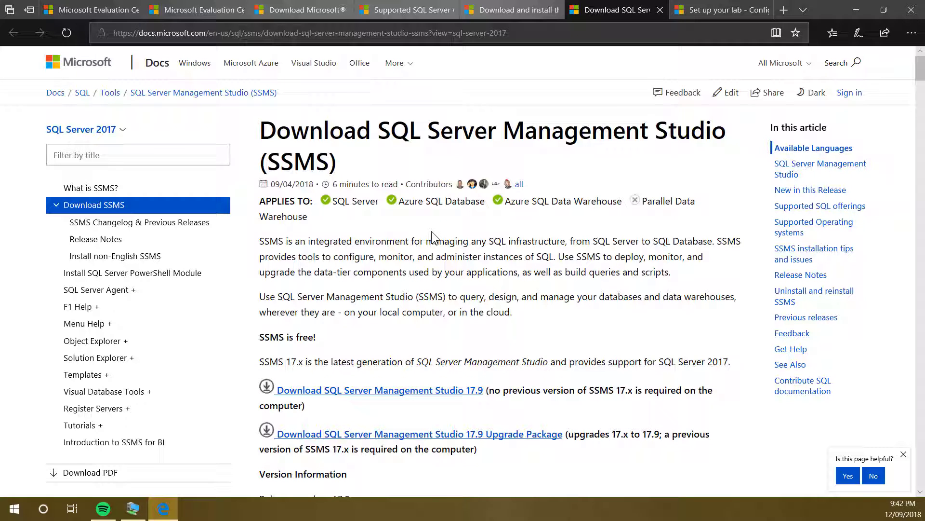
Review the Set up your lab prerequisites, marking the .NET/WCF heading and BITS in the server roles heading
{"action": "key", "text": "ctrl+Tab"}
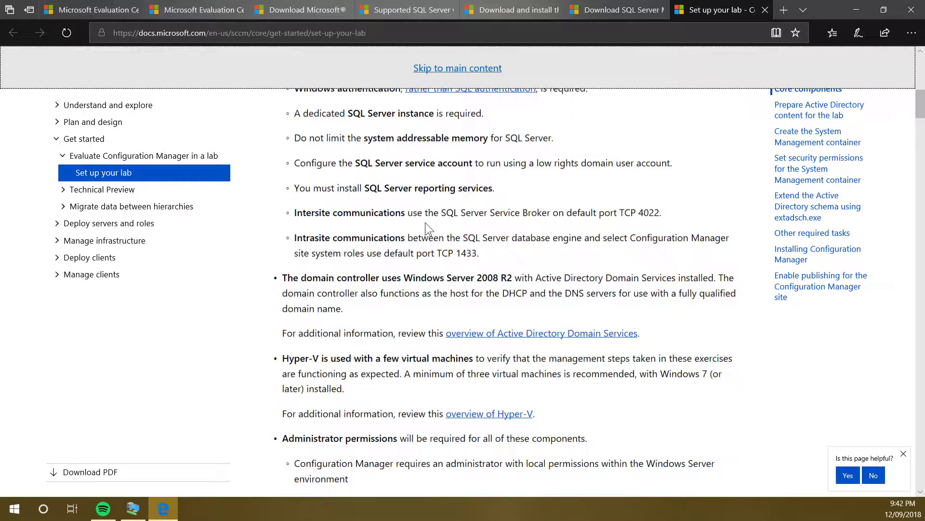
{"action": "scroll", "coordinate": [426, 222], "scroll_direction": "down", "scroll_amount": 10}
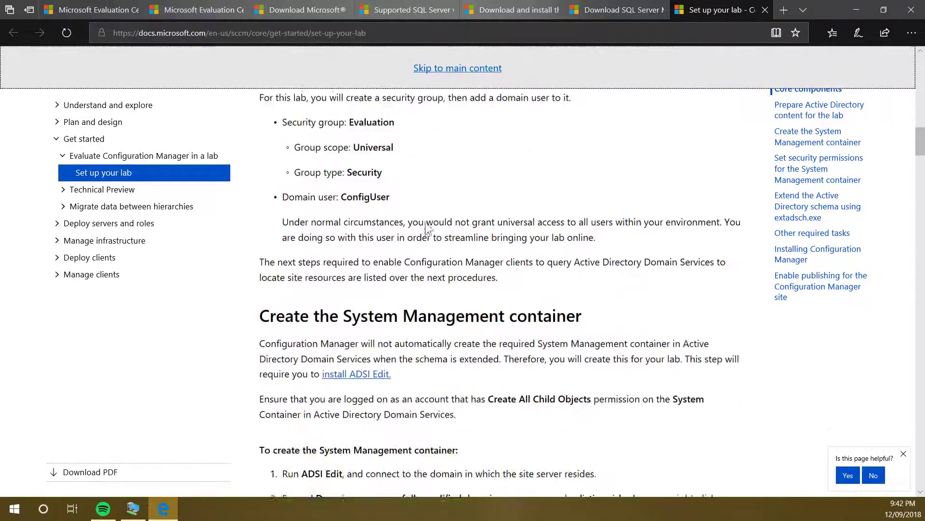
{"action": "scroll", "coordinate": [426, 222], "scroll_direction": "down", "scroll_amount": 11}
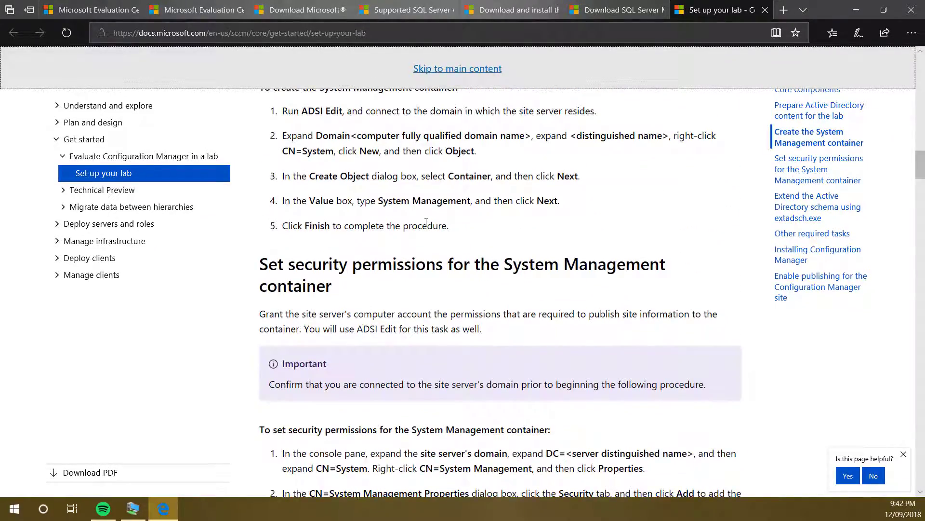
{"action": "scroll", "coordinate": [426, 222], "scroll_direction": "down", "scroll_amount": 12}
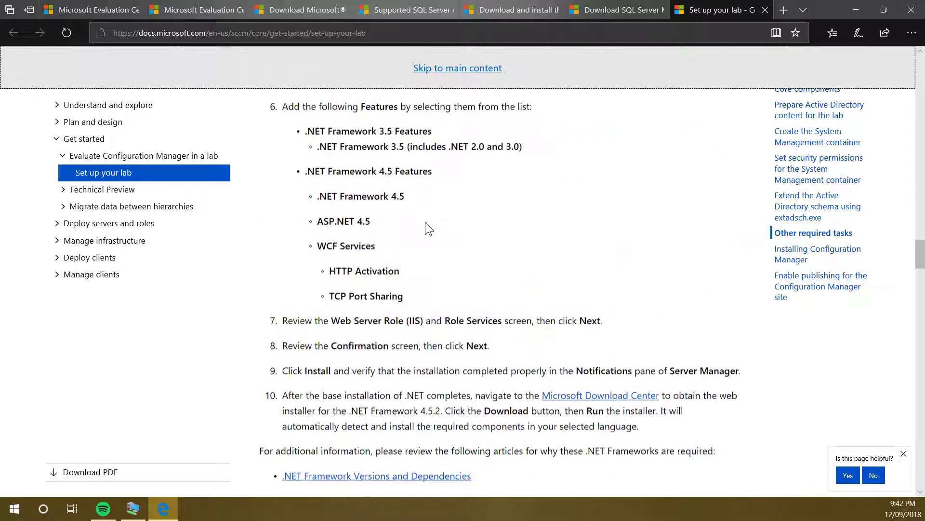
{"action": "scroll", "coordinate": [425, 222], "scroll_direction": "up", "scroll_amount": 7}
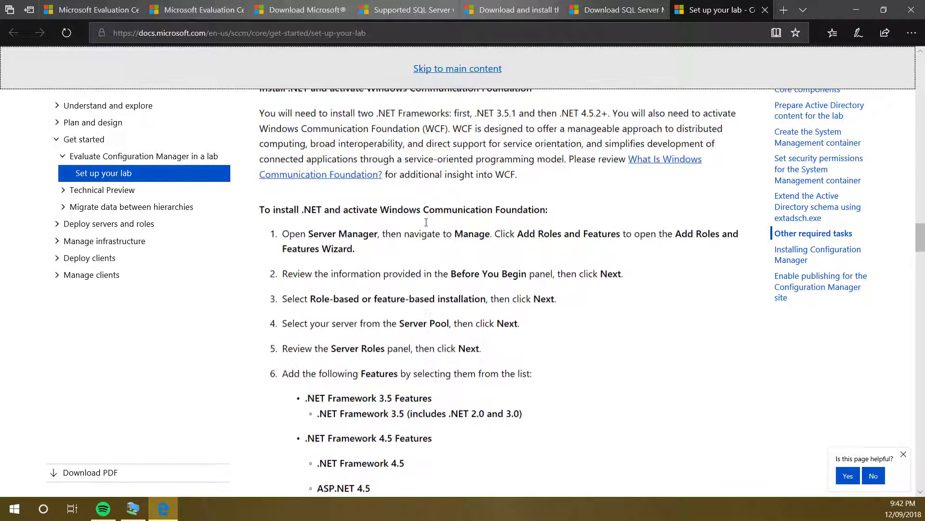
{"action": "left_click_drag", "start_coordinate": [303, 212], "coordinate": [403, 215]}
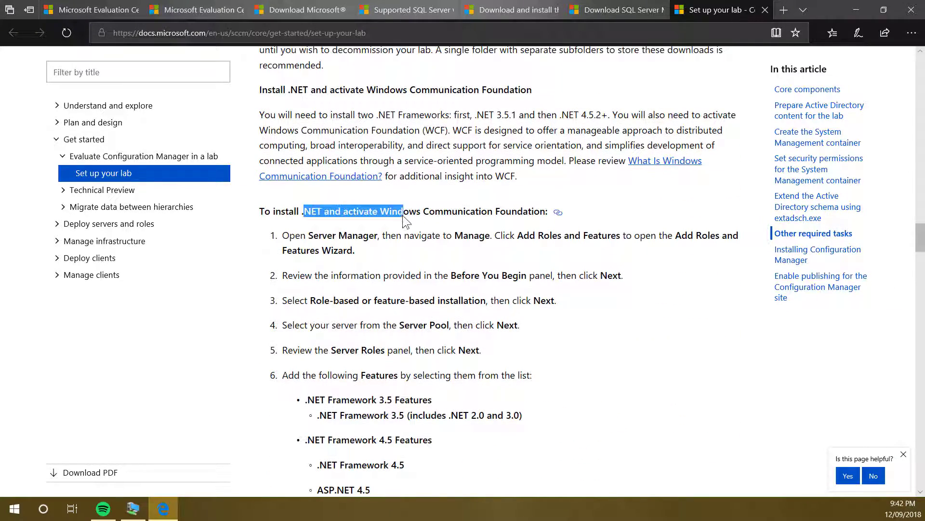
{"action": "scroll", "coordinate": [403, 215], "scroll_direction": "down", "scroll_amount": 11}
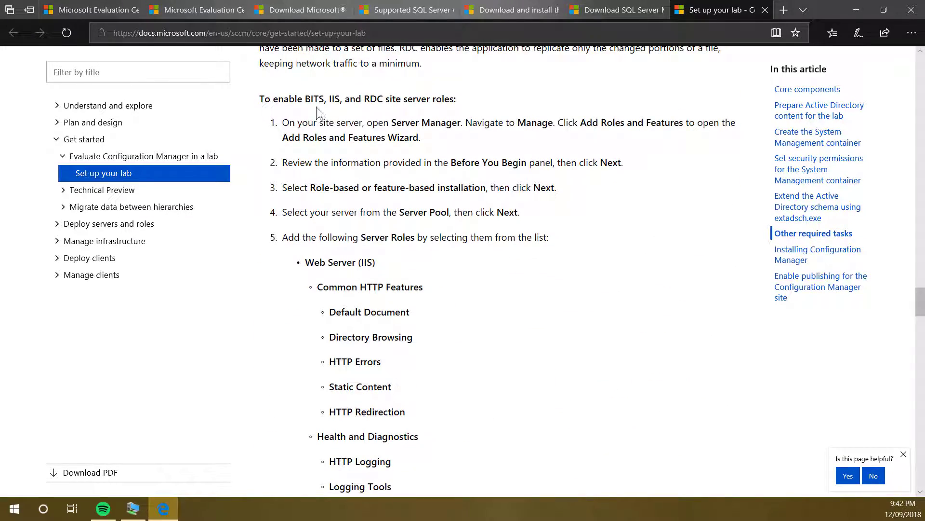
{"action": "left_click_drag", "start_coordinate": [305, 99], "coordinate": [330, 99]}
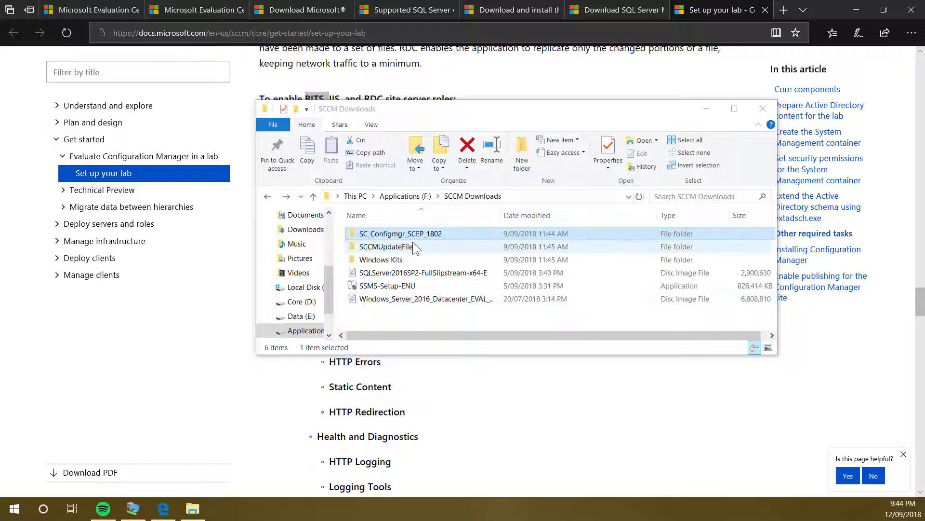
Navigate to SC_Configmgr_SCEP_1802\SMSSETUP\BIN\X64 and launch setupdl
{"action": "double_click", "coordinate": [397, 233]}
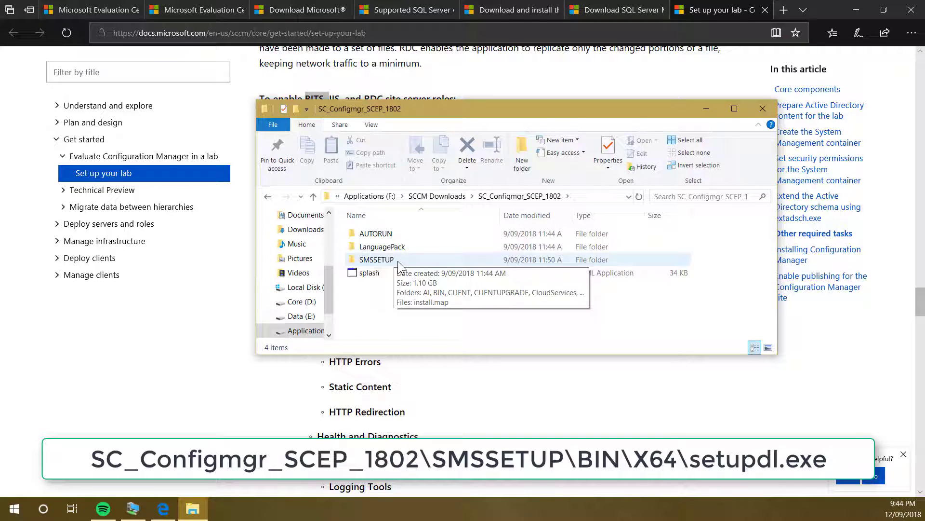
{"action": "double_click", "coordinate": [398, 260]}
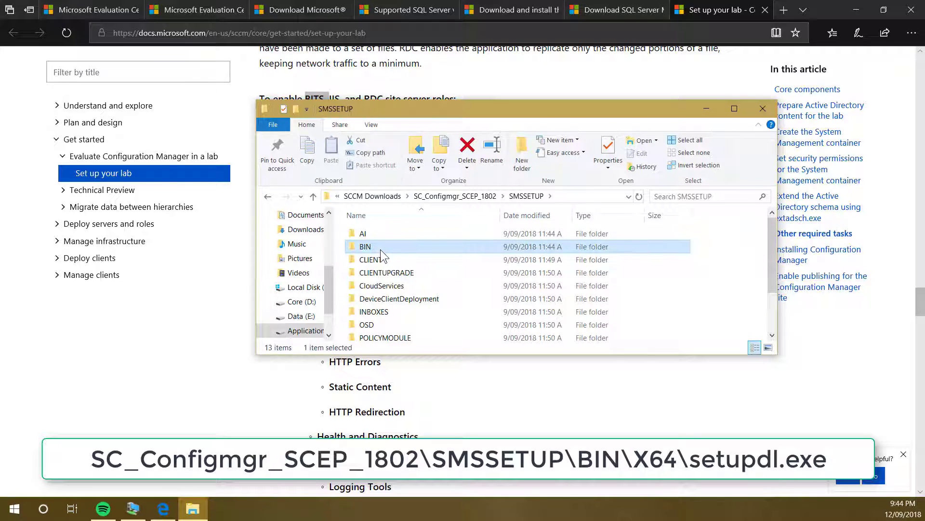
{"action": "double_click", "coordinate": [381, 249]}
{"action": "double_click", "coordinate": [391, 246]}
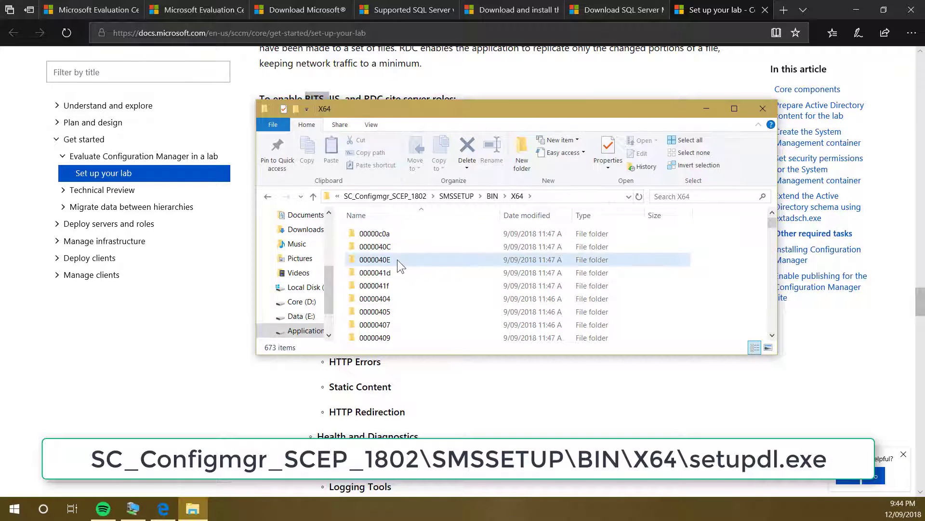
{"action": "type", "text": "setup"}
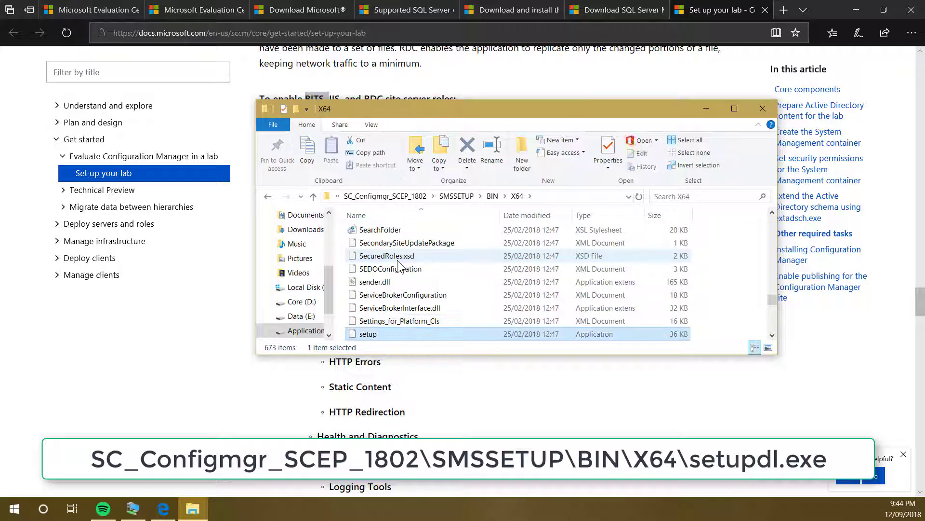
{"action": "scroll", "coordinate": [398, 265], "scroll_direction": "down", "scroll_amount": 1}
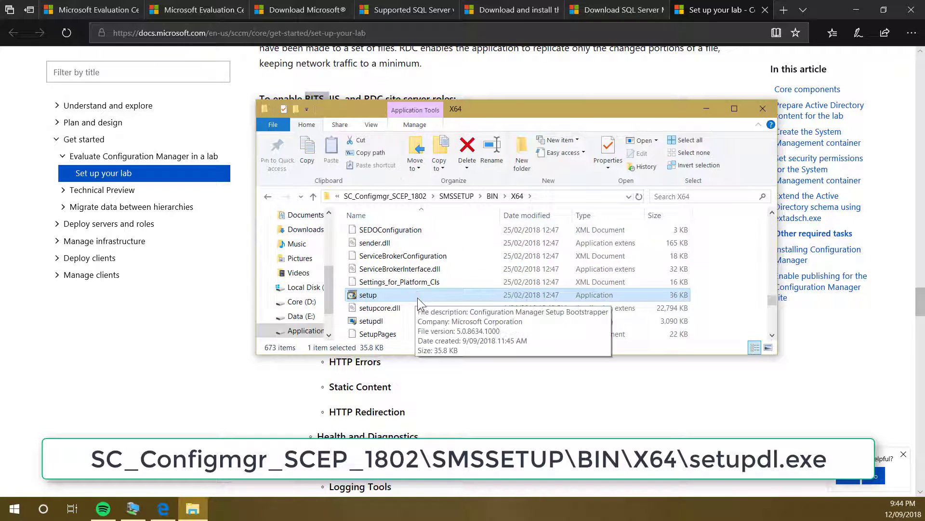
{"action": "left_click", "coordinate": [397, 319]}
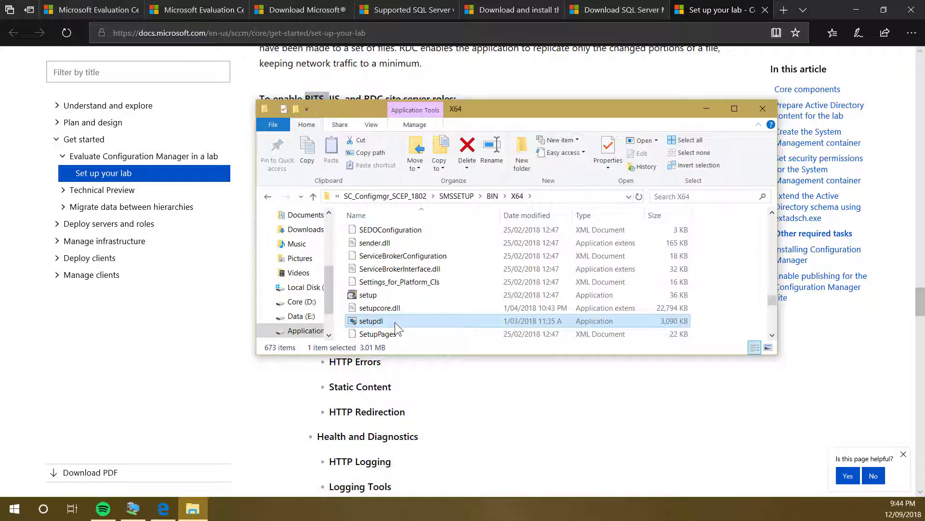
{"action": "double_click", "coordinate": [395, 322]}
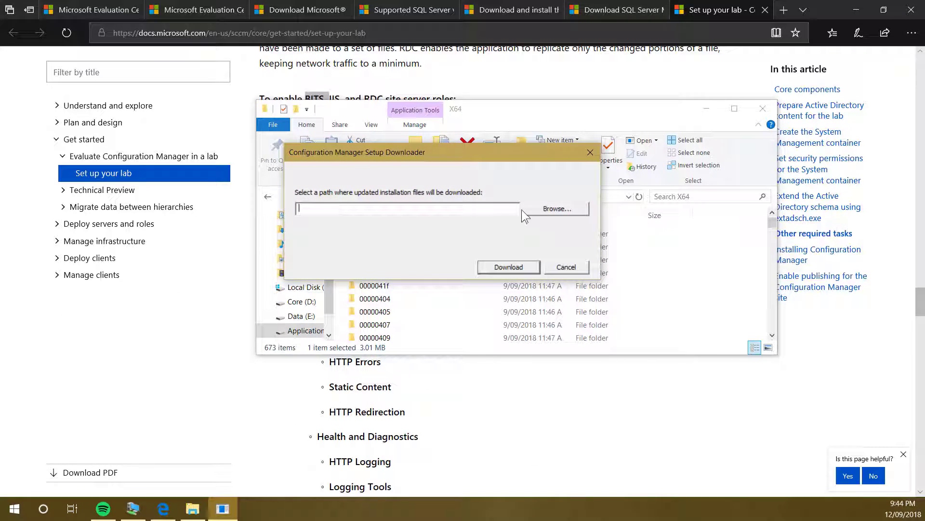
Enter c:\Test as the download path
{"action": "type", "text": "c:\\Test"}
Close the downloader and check sizes of Windows Kits, SQL 2016 SP2, SSMS and Server 2016 items in SCCM Downloads
{"action": "left_click", "coordinate": [590, 154]}
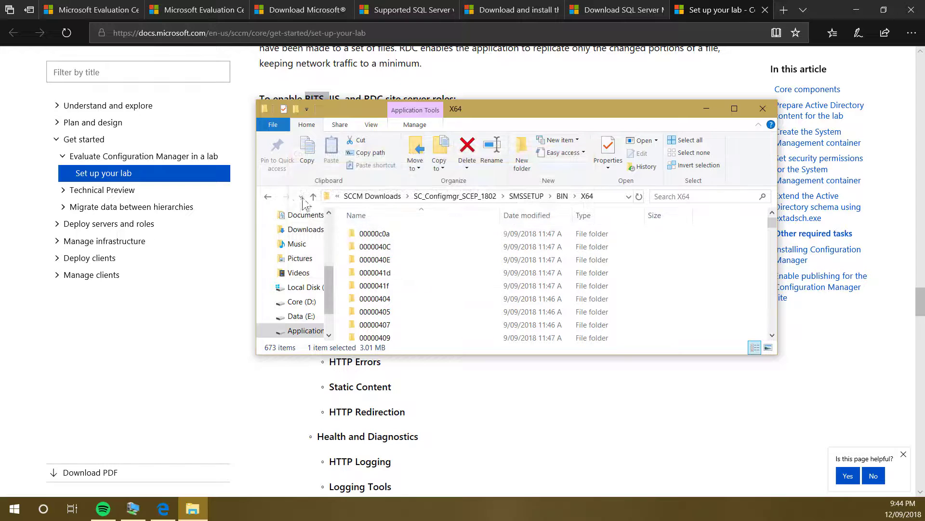
{"action": "left_click", "coordinate": [378, 196]}
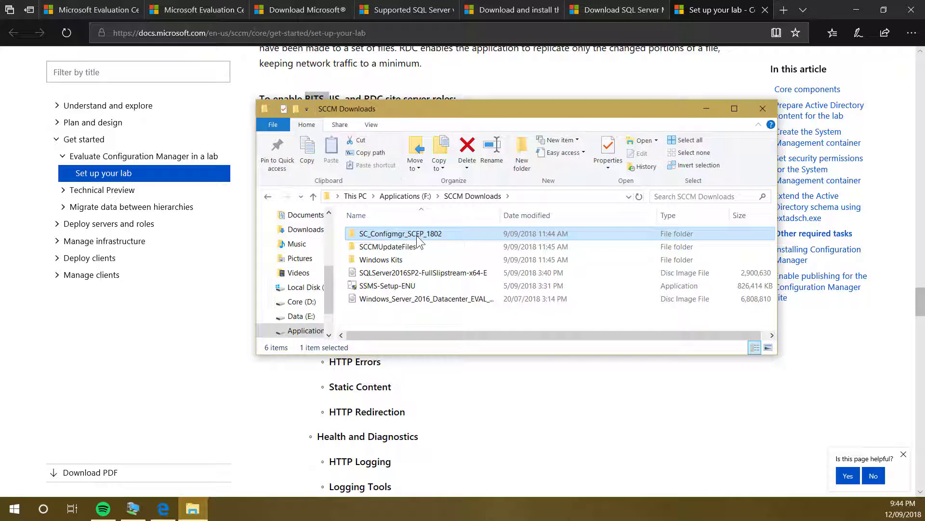
{"action": "left_click", "coordinate": [407, 260]}
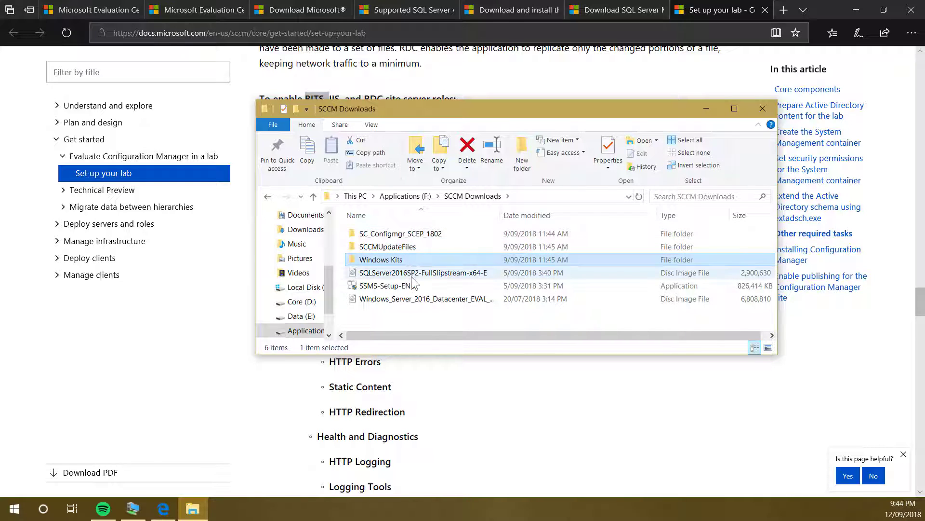
{"action": "left_click", "coordinate": [411, 274]}
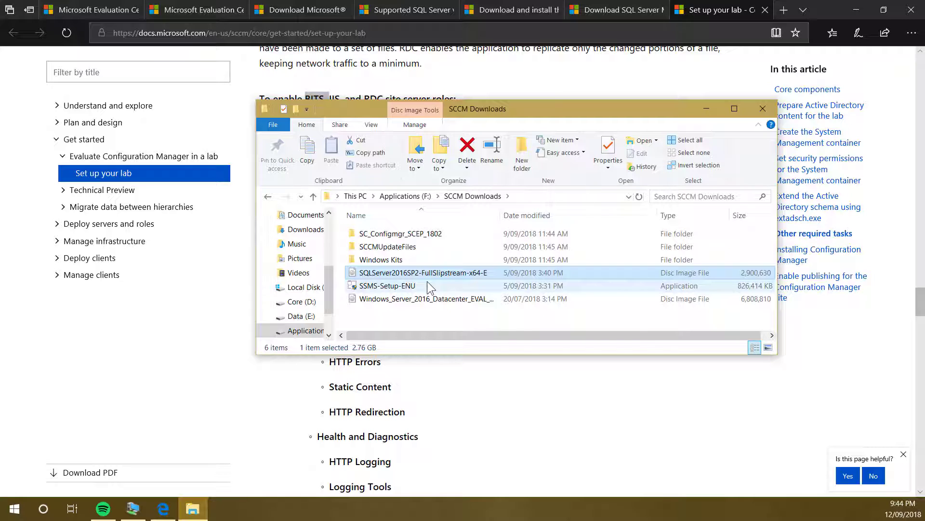
{"action": "left_click", "coordinate": [446, 289]}
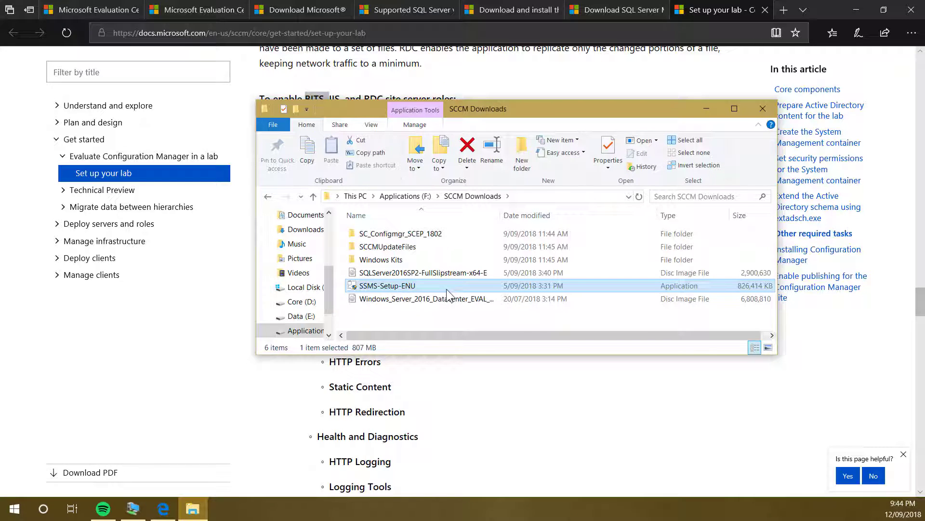
{"action": "left_click", "coordinate": [458, 300]}
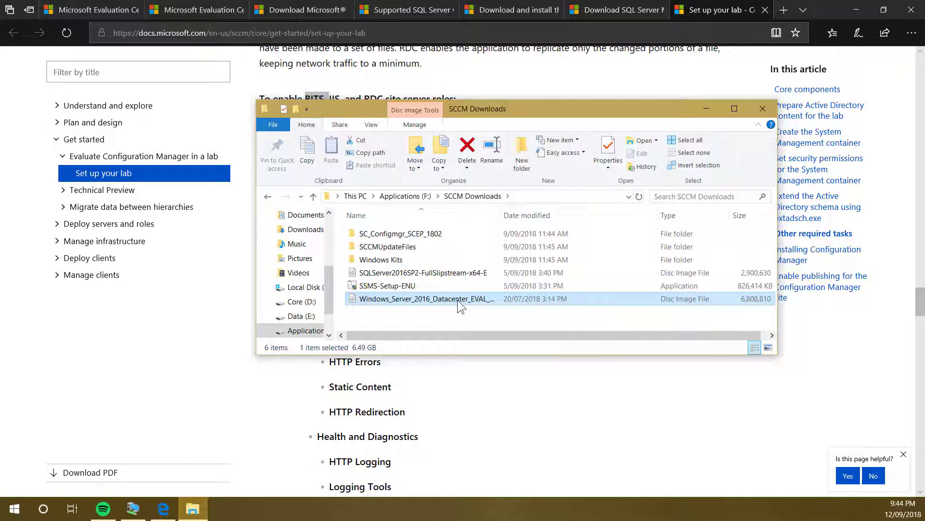